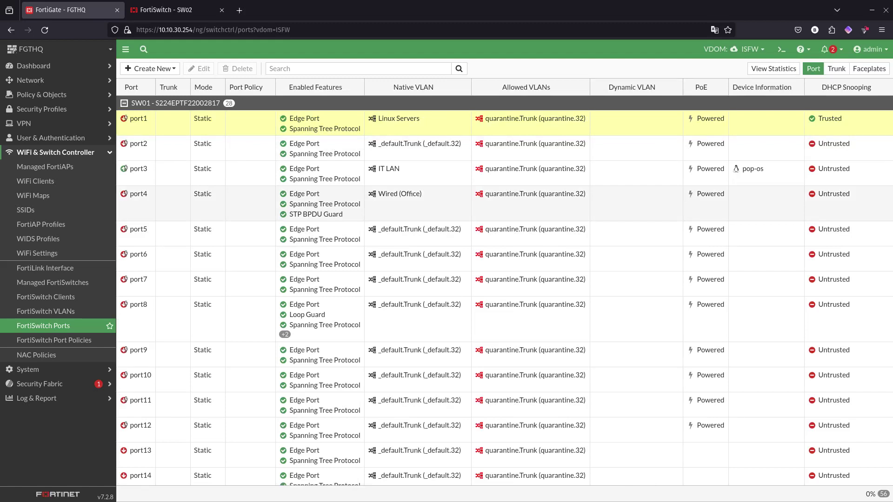
Set DHCP snooping on port1 of switch SW01 to untrusted
{"action": "right_click", "coordinate": [843, 122]}
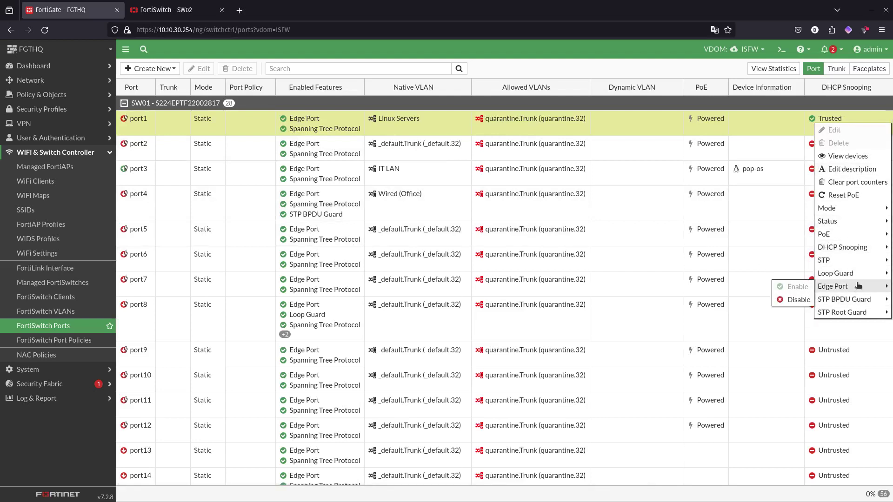
{"action": "left_click", "coordinate": [792, 250]}
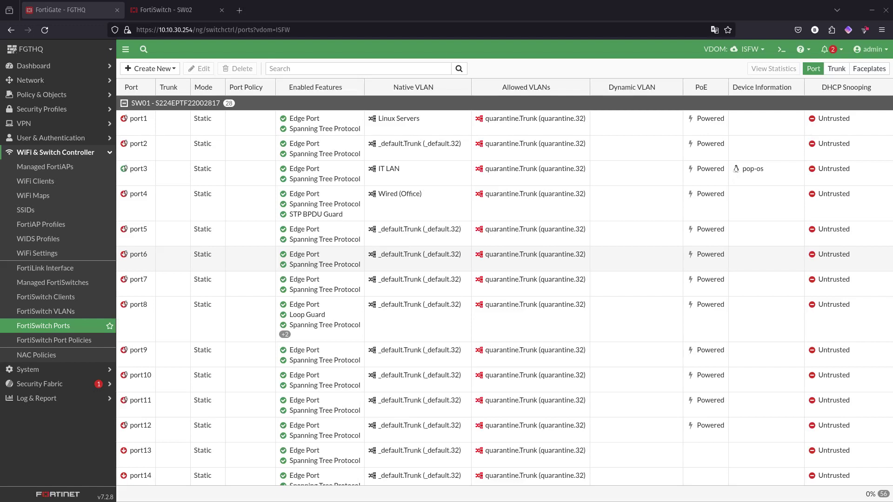
{"action": "left_click", "coordinate": [250, 125]}
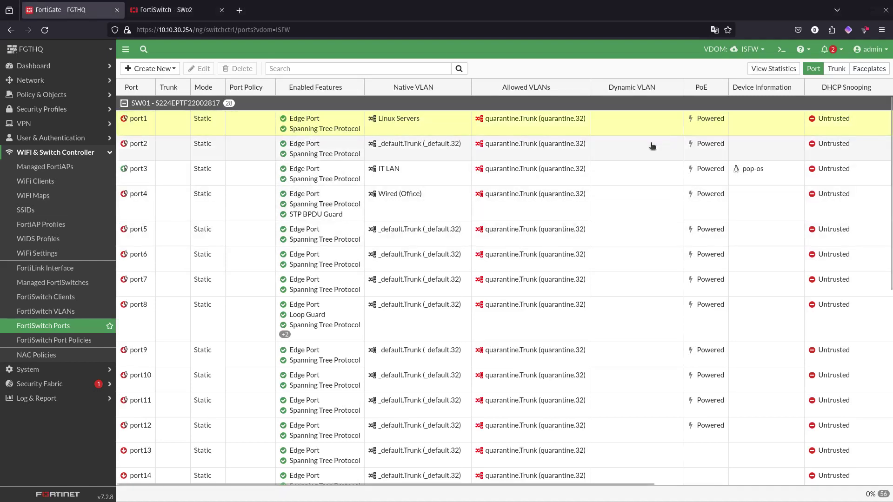
In the CLI console, enter the switch-controller managed-switch configuration and edit switch S224EPTF22002817
{"action": "left_click", "coordinate": [790, 50]}
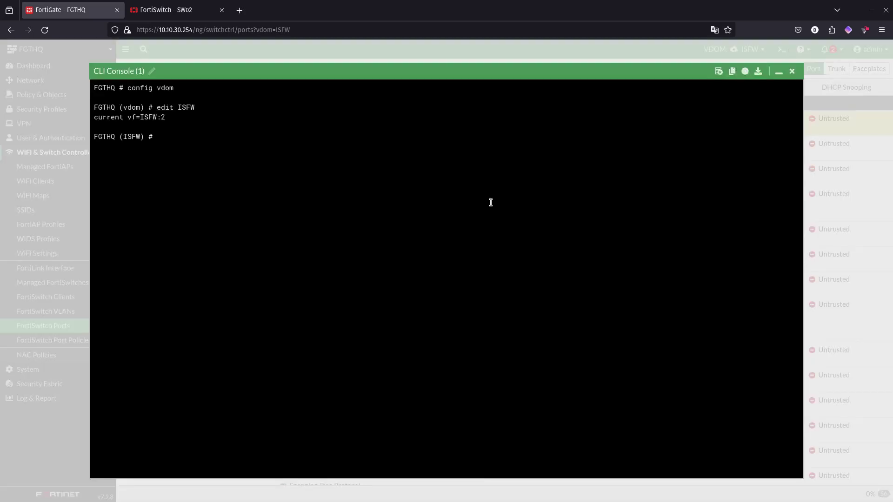
{"action": "type", "text": "config sw"}
{"action": "key", "text": "Tab"}
{"action": "type", "text": "mac-policy"}
{"action": "key", "text": "Tab"}
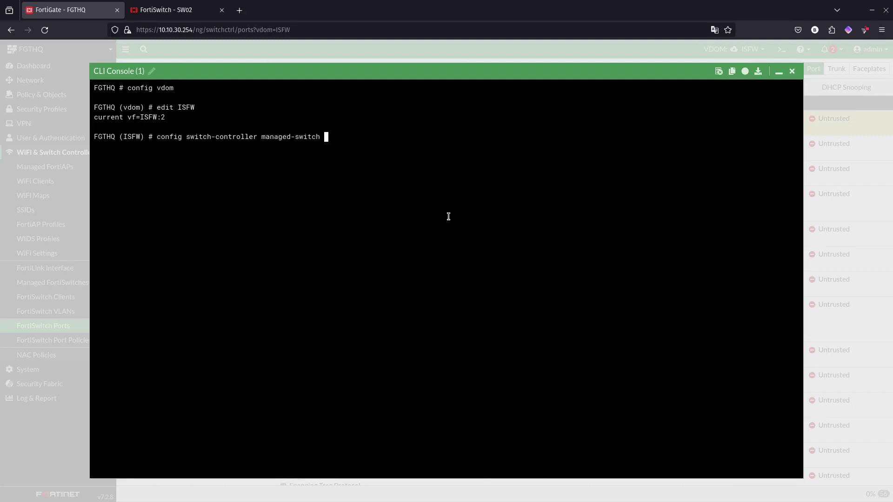
{"action": "key", "text": "Return"}
{"action": "type", "text": "edit"}
{"action": "key", "text": "Tab"}
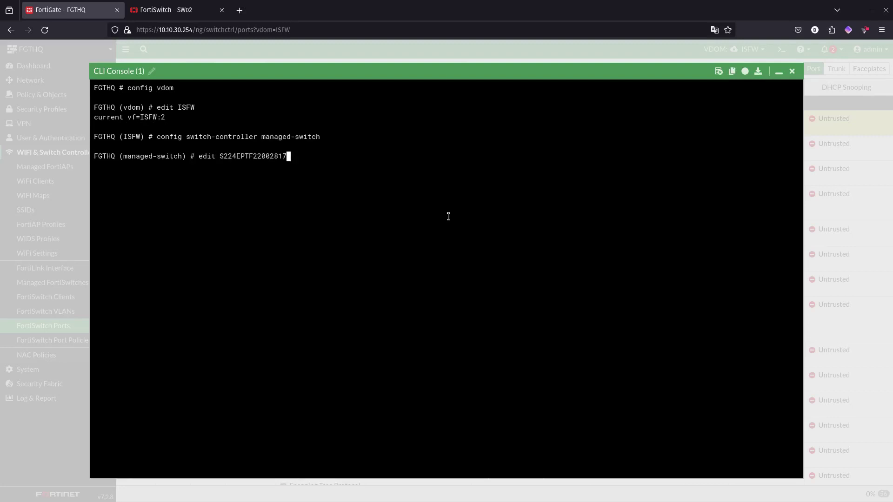
{"action": "key", "text": "Return"}
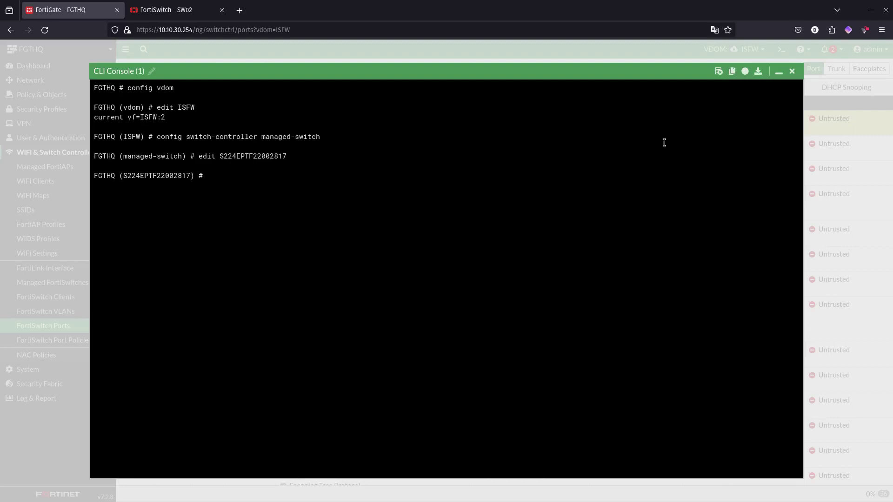
Enter the switch's dhcp-snooping-static-client configuration, create the entry DHCPCLIENT1 and show its configuration
{"action": "left_click", "coordinate": [779, 71]}
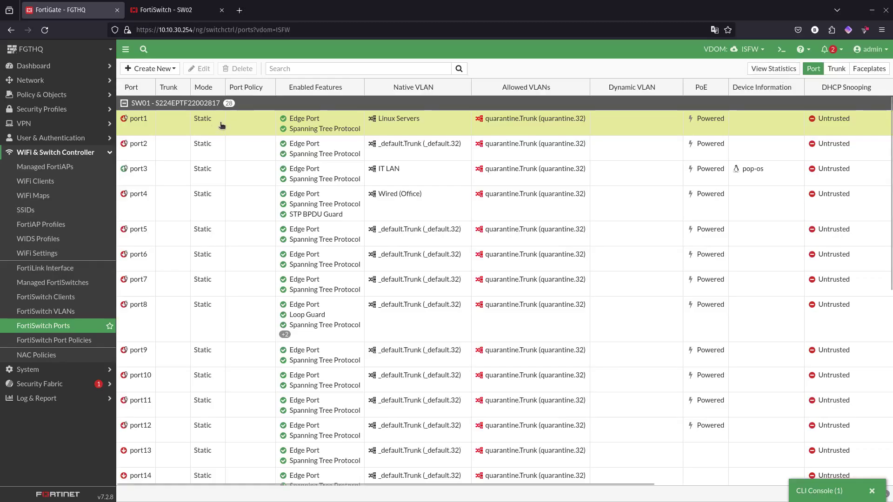
{"action": "left_click", "coordinate": [821, 489]}
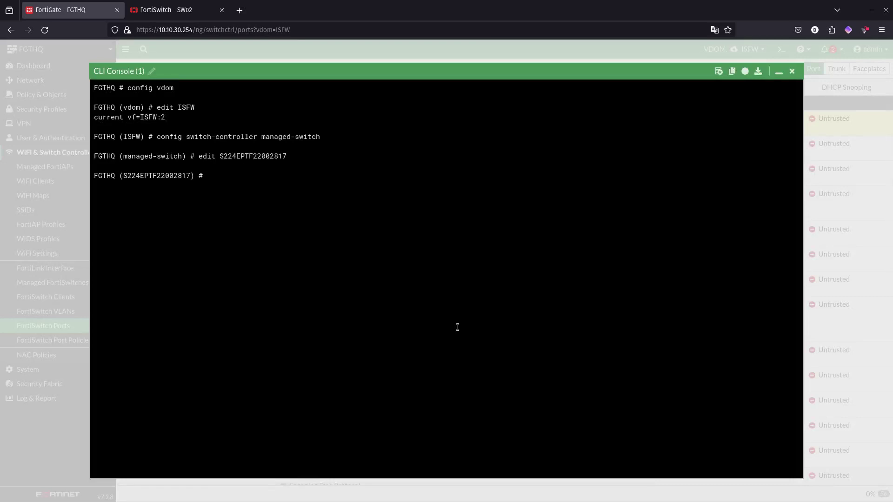
{"action": "type", "text": "config d"}
{"action": "key", "text": "Tab"}
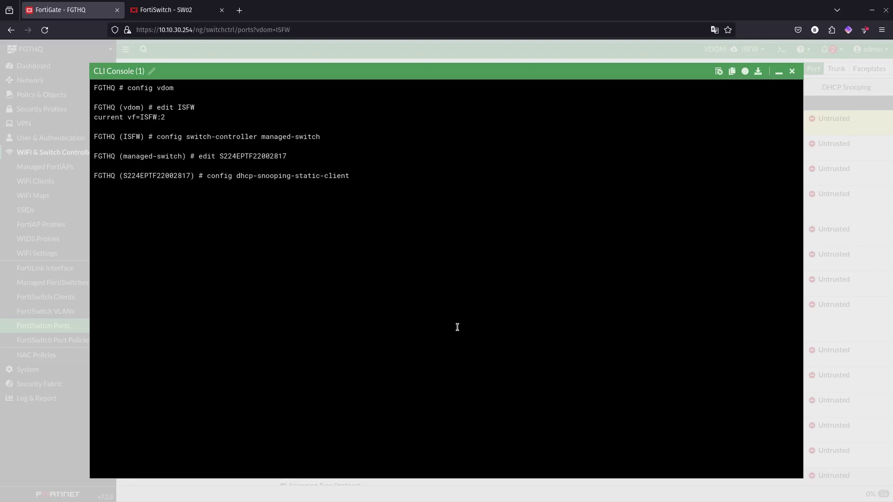
{"action": "key", "text": "Return"}
{"action": "type", "text": "edit "}
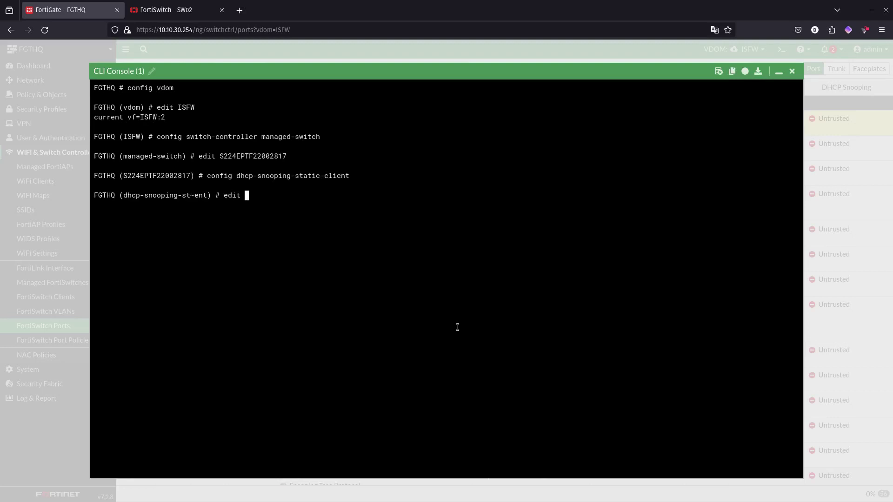
{"action": "type", "text": "DHCPCLIENY"}
{"action": "key", "text": "BackSpace"}
{"action": "type", "text": "T1"}
{"action": "key", "text": "Return"}
{"action": "type", "text": "show"}
{"action": "key", "text": "Return"}
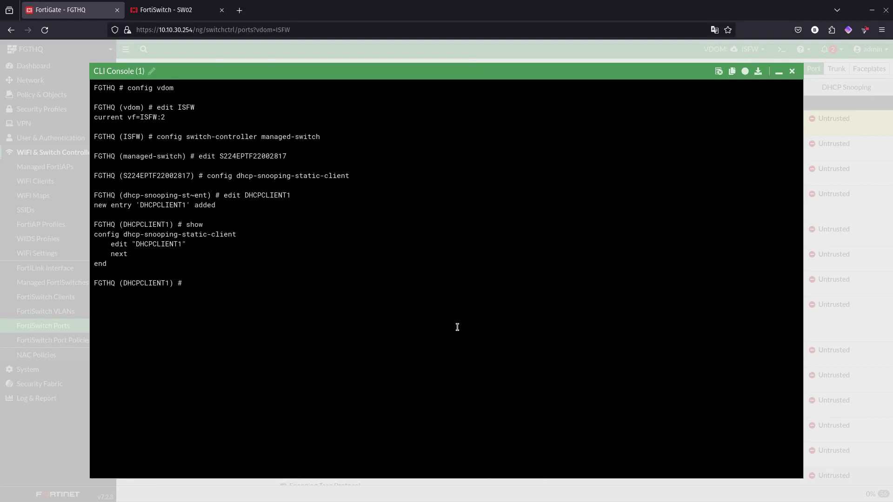
List the settable options for DHCPCLIENT1 and set its VLAN to Linux Servers
{"action": "key", "text": "question"}
{"action": "type", "text": "set"}
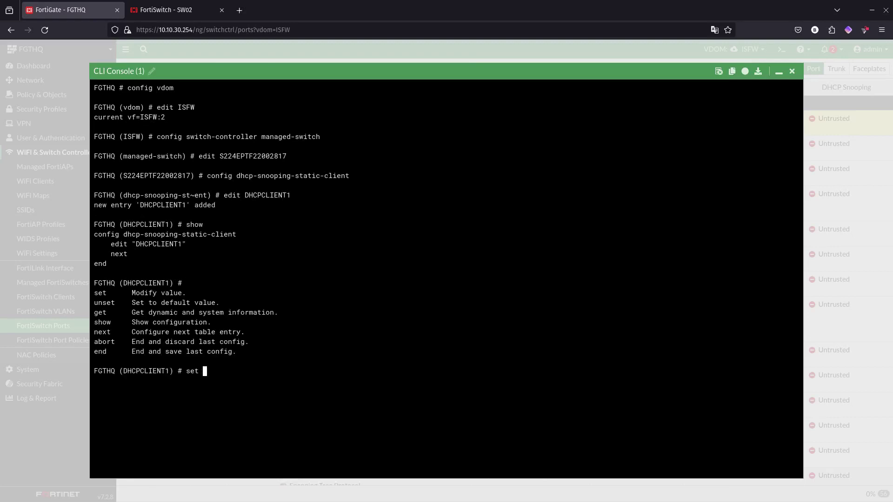
{"action": "key", "text": "question"}
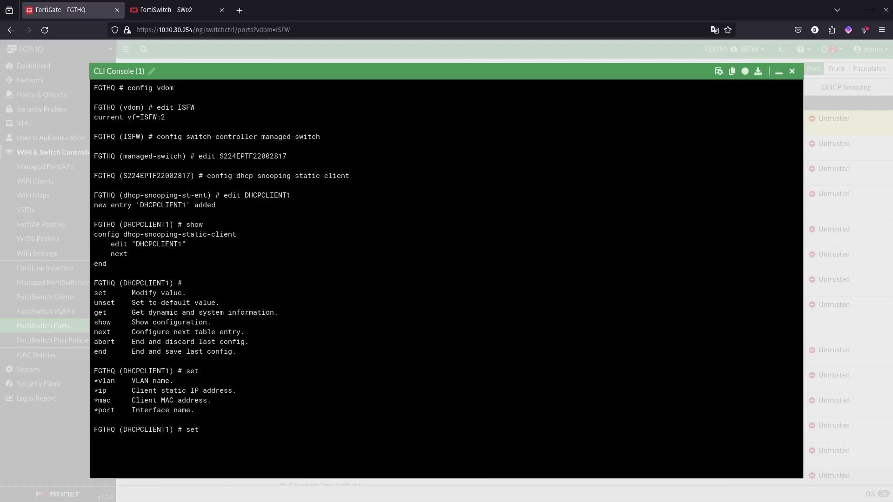
{"action": "type", "text": "vlan IT\\ Wireless"}
{"action": "key", "text": "Tab"}
{"action": "key", "text": "Tab"}
{"action": "key", "text": "Tab"}
{"action": "key", "text": "Return"}
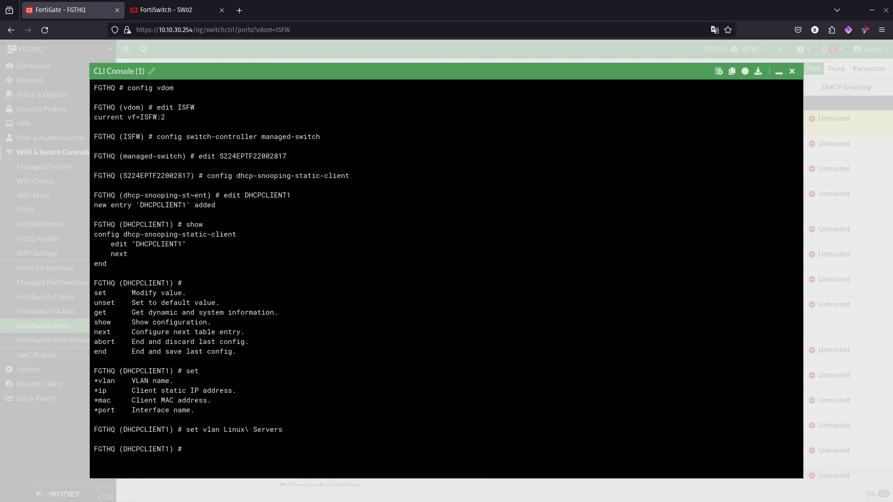
Set the static IP address of DHCPCLIENT1 to 10.10.60.3
{"action": "type", "text": "set vlan"}
{"action": "key", "text": "BackSpace"}
{"action": "key", "text": "BackSpace"}
{"action": "key", "text": "BackSpace"}
{"action": "key", "text": "BackSpace"}
{"action": "key", "text": "BackSpace"}
{"action": "type", "text": "ip 10.10.60.3"}
{"action": "key", "text": "Return"}
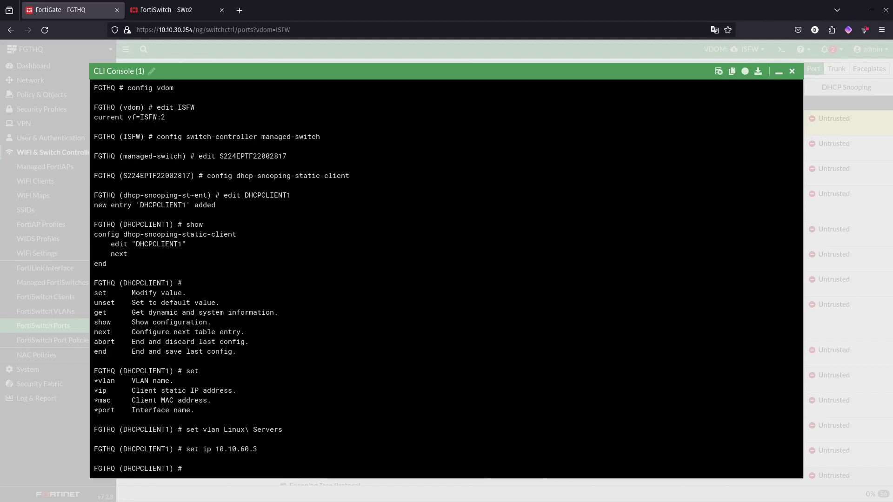
Set the MAC address of DHCPCLIENT1 to 00:23:55:dd:75:72 and show the entry's configuration
{"action": "type", "text": "set mac 00:23:55:dd:75"}
{"action": "type", "text": ":72"}
{"action": "key", "text": "Return"}
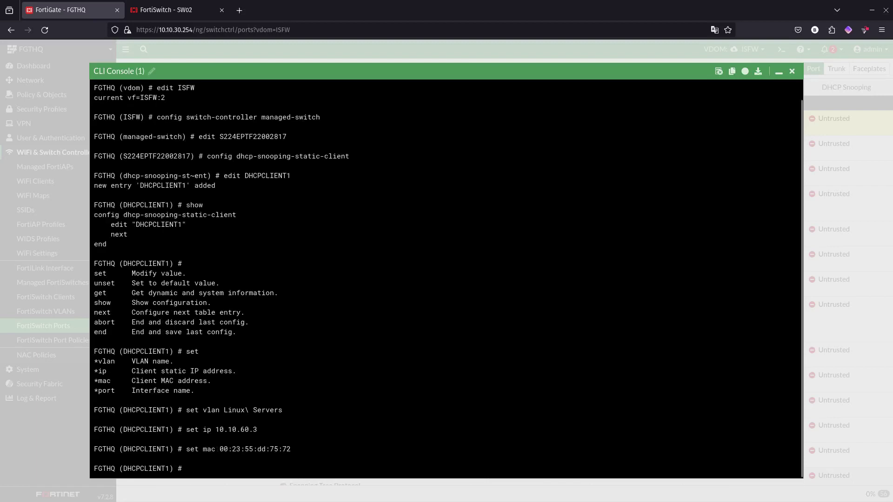
{"action": "type", "text": "show"}
{"action": "key", "text": "Return"}
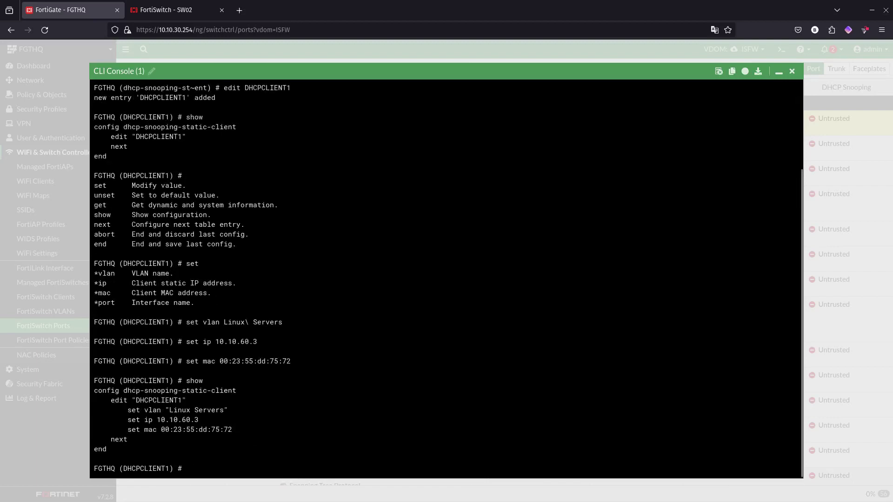
Assign DHCPCLIENT1 to interface port1 and show the entry's full configuration
{"action": "type", "text": "set port"}
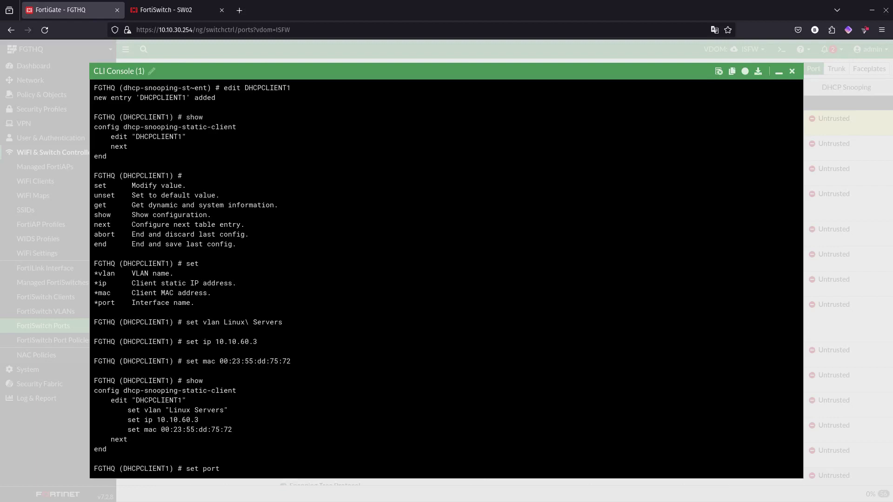
{"action": "type", "text": " po"}
{"action": "type", "text": "rt1"}
{"action": "key", "text": "Return"}
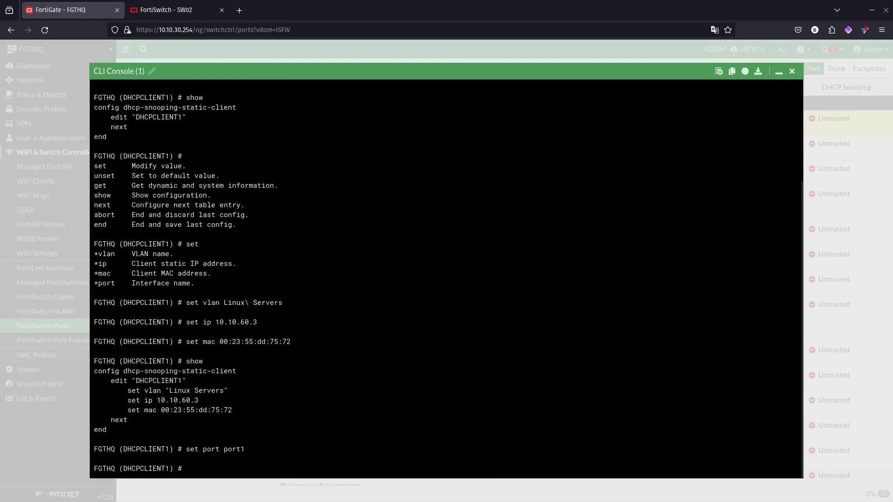
{"action": "type", "text": "show"}
{"action": "key", "text": "Return"}
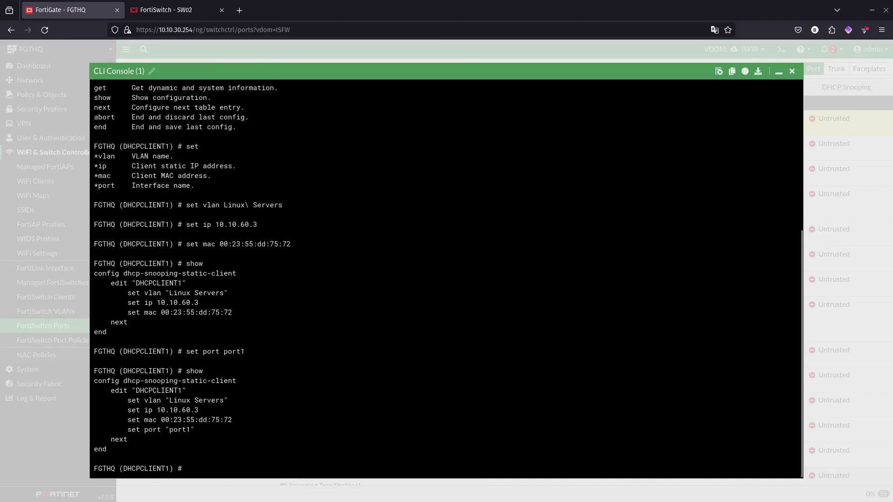